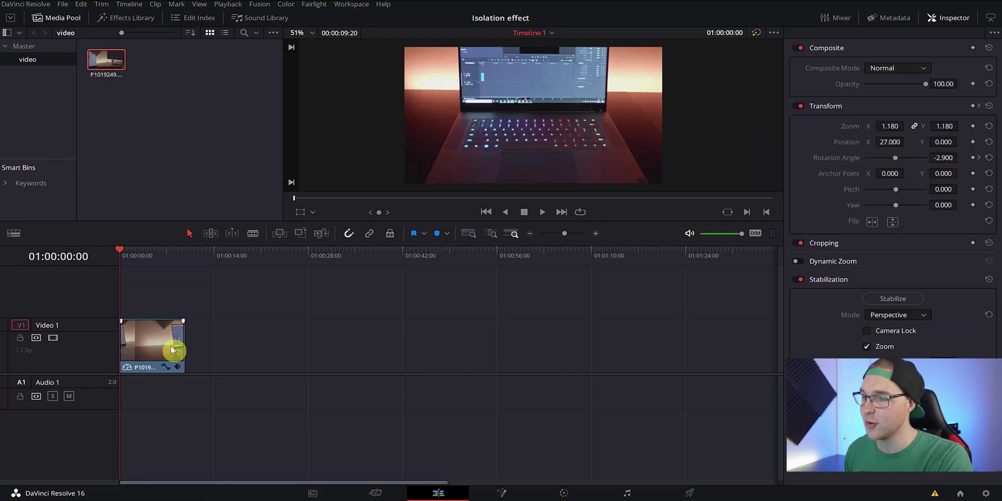
- Switch to the Color page and add serial node 02 after node 01
left_click(563, 493)
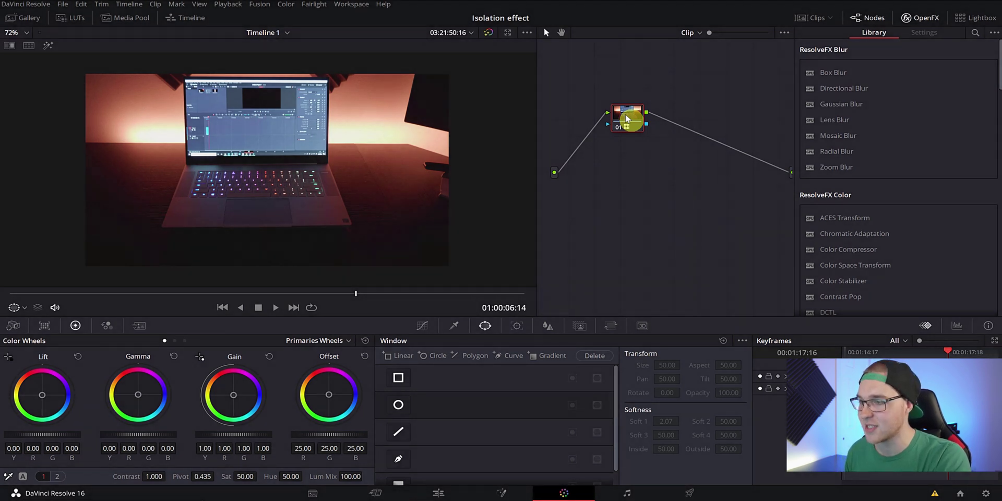
key("alt+s")
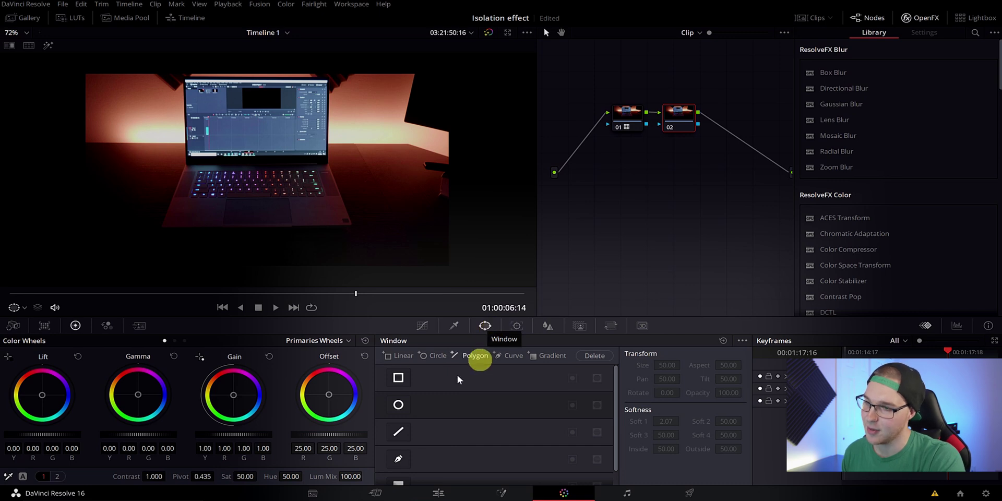
- Trace a closed pen window around the laptop's screen, hinge and base on node 02
left_click(398, 460)
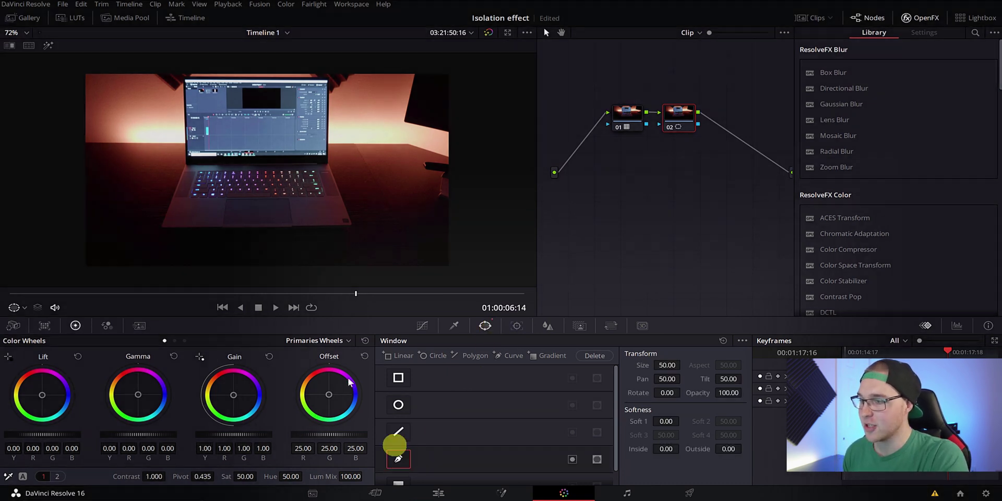
scroll(180, 87, "up", 3)
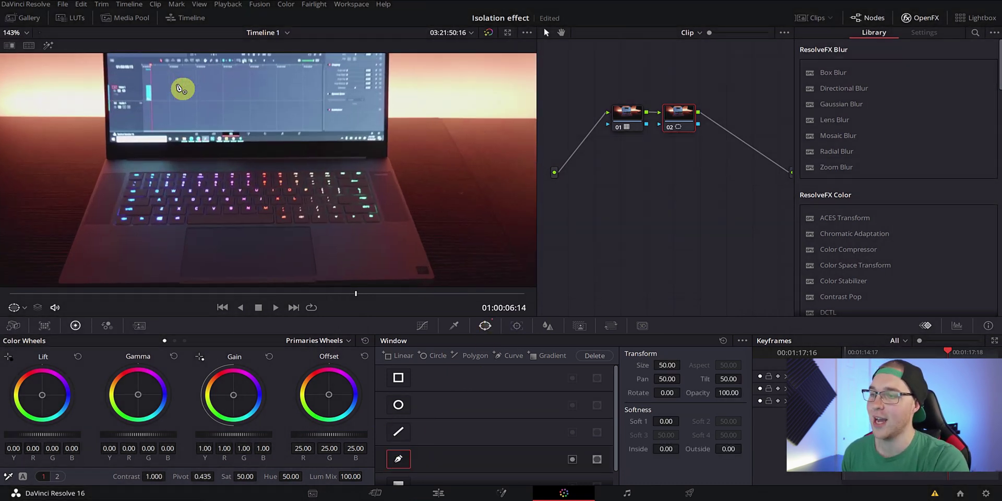
scroll(180, 87, "up", 2)
left_click(201, 61)
left_click(206, 235)
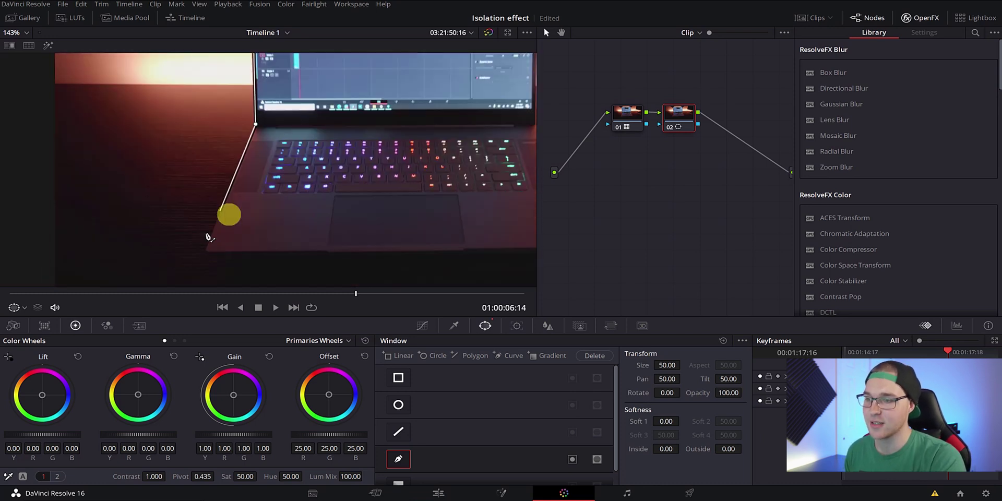
left_click(205, 245)
left_click(422, 243)
left_click(371, 121)
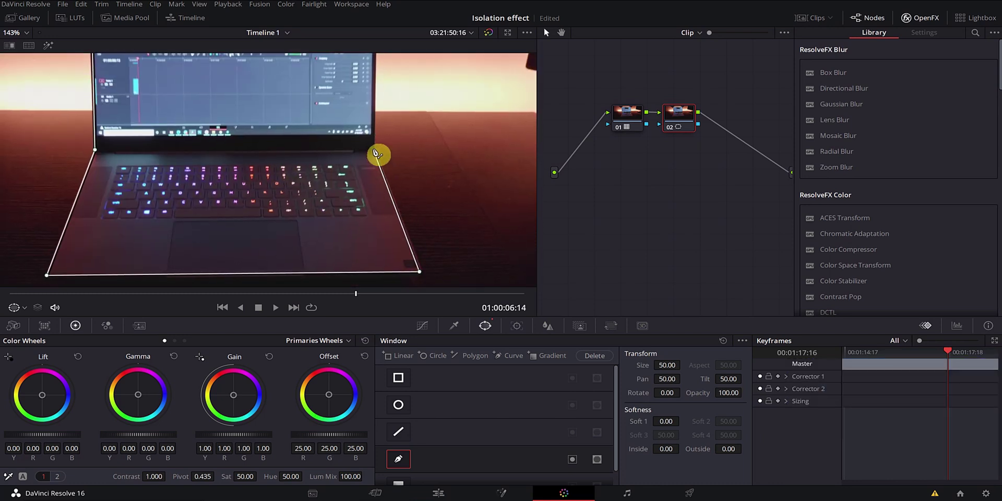
left_click(376, 67)
left_click(94, 68)
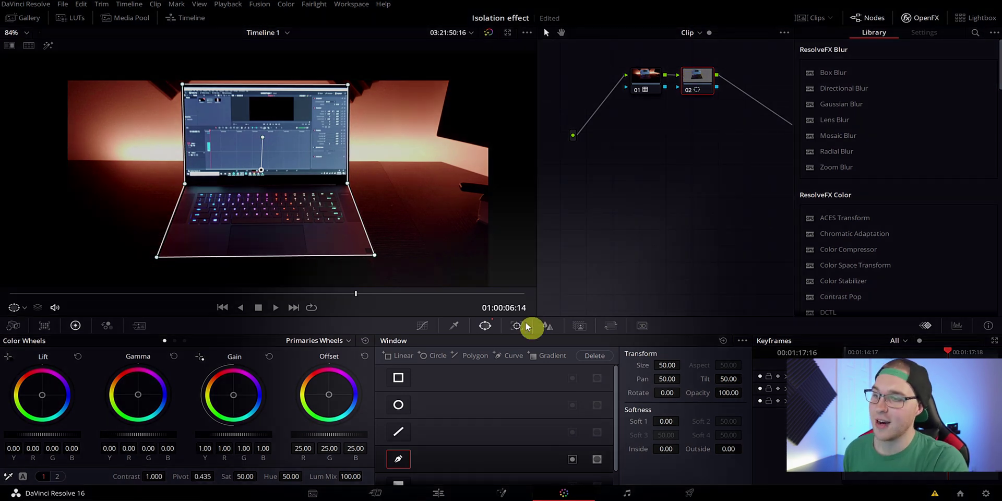
- Track node 02's laptop window forward through the clip, then in reverse back to the start
left_click(524, 326)
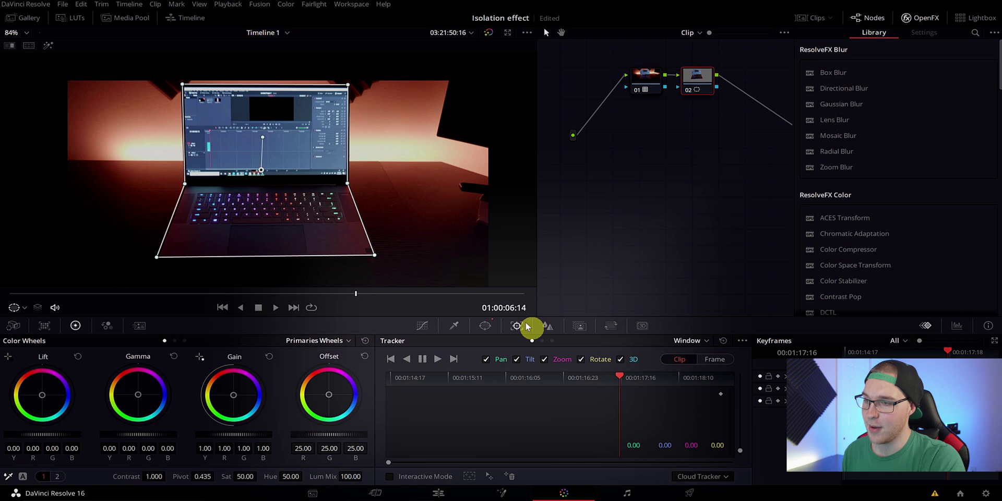
left_click(437, 360)
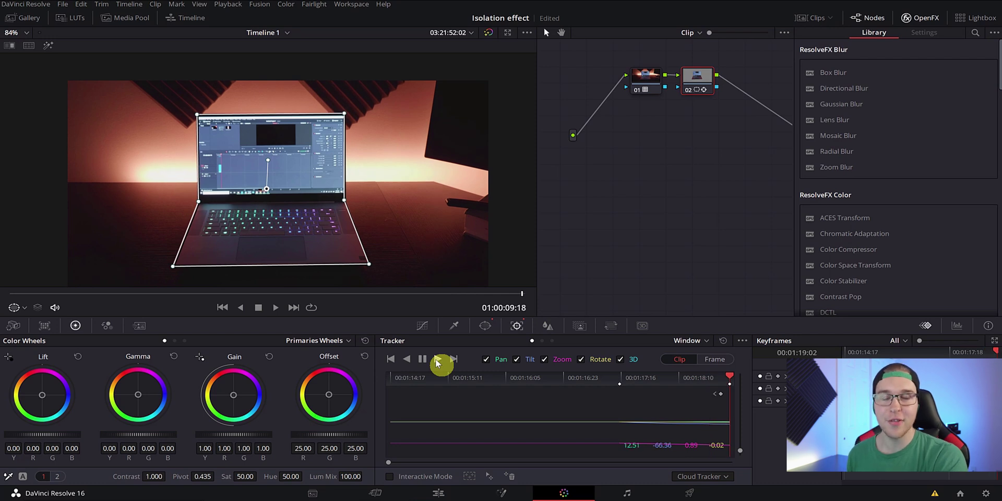
left_click(408, 359)
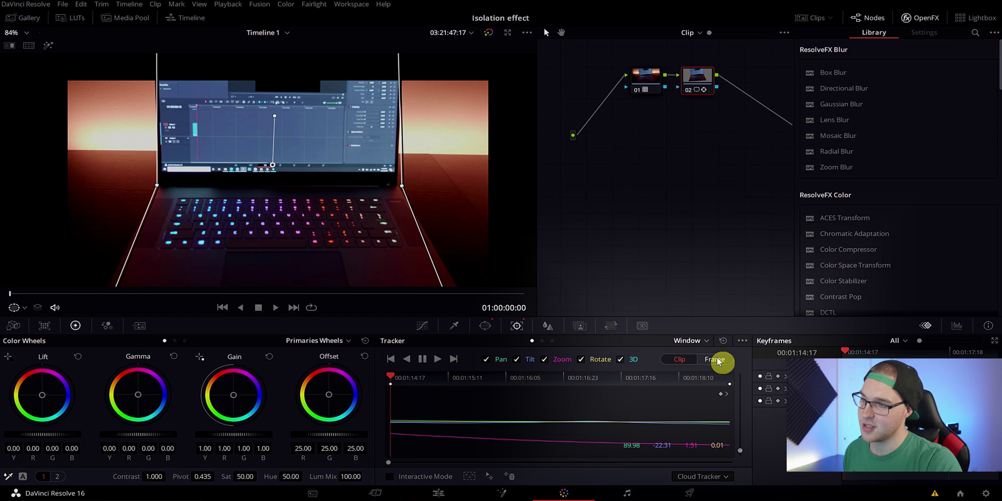
- In Frame mode, drag the window's corner points onto the laptop and scrub to confirm the fit
left_click(715, 360)
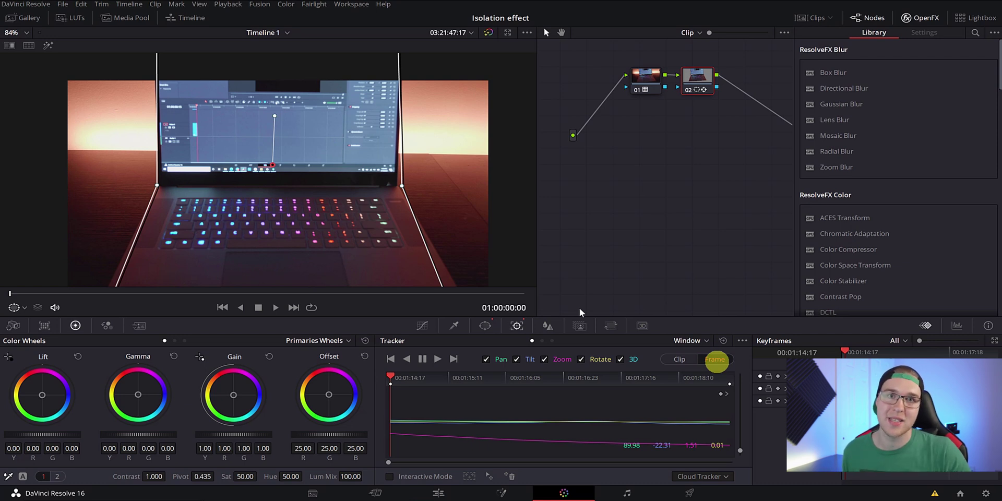
scroll(407, 251, "down", 2)
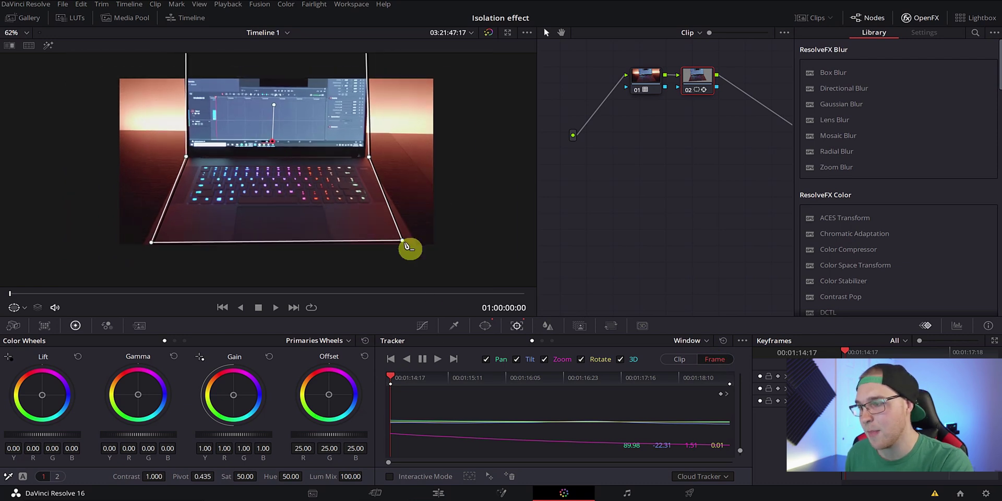
left_click_drag(409, 246, 419, 249)
left_click_drag(150, 251, 144, 250)
left_click_drag(369, 157, 365, 157)
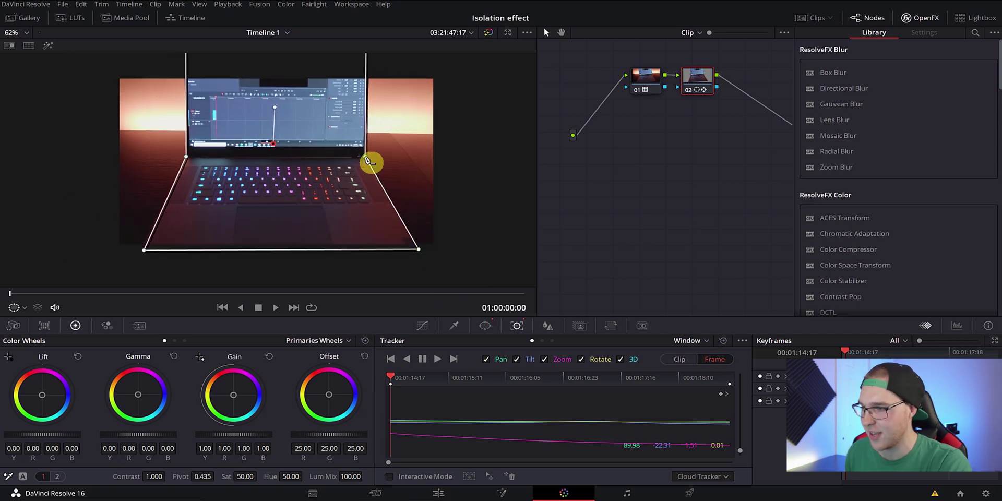
left_click_drag(31, 292, 332, 306)
- Lower node 02's Gain and invert the laptop window so only the surroundings darken
left_click(485, 326)
left_click(694, 84)
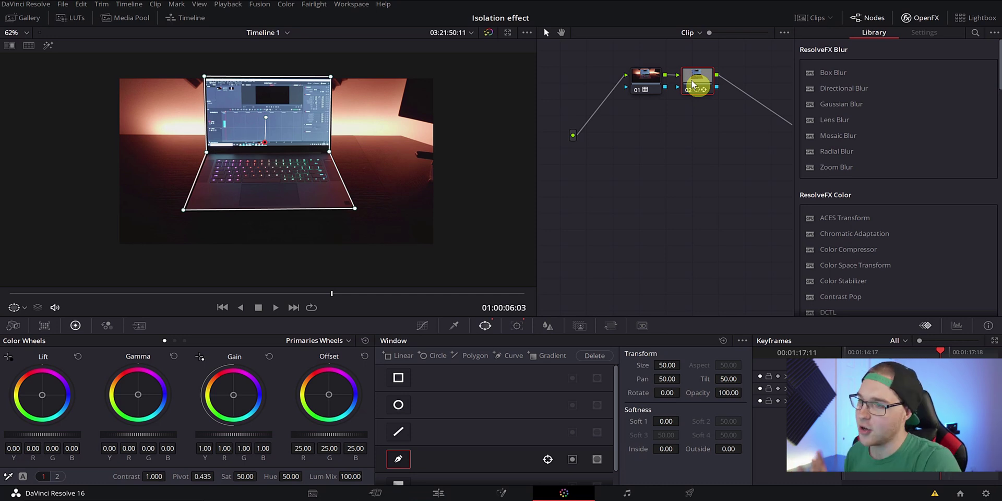
left_click(291, 392)
left_click_drag(266, 436, 264, 180)
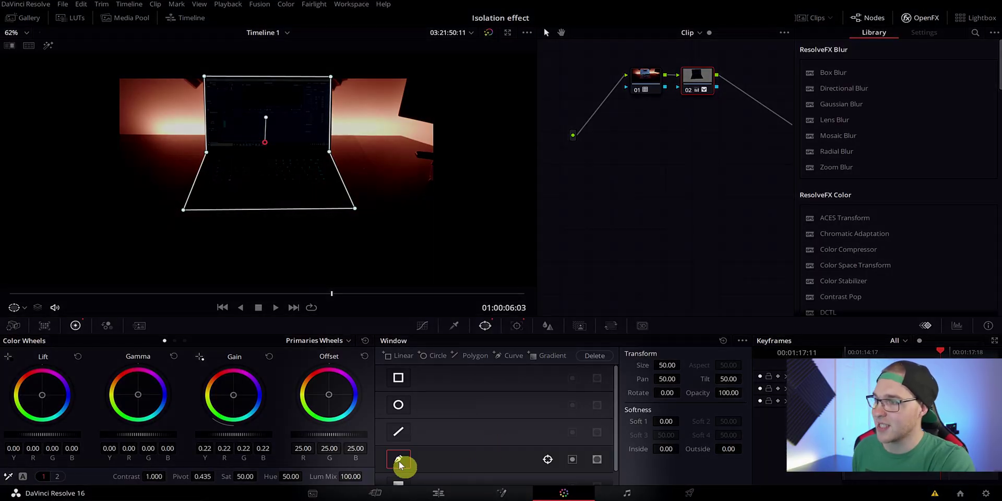
left_click(573, 460)
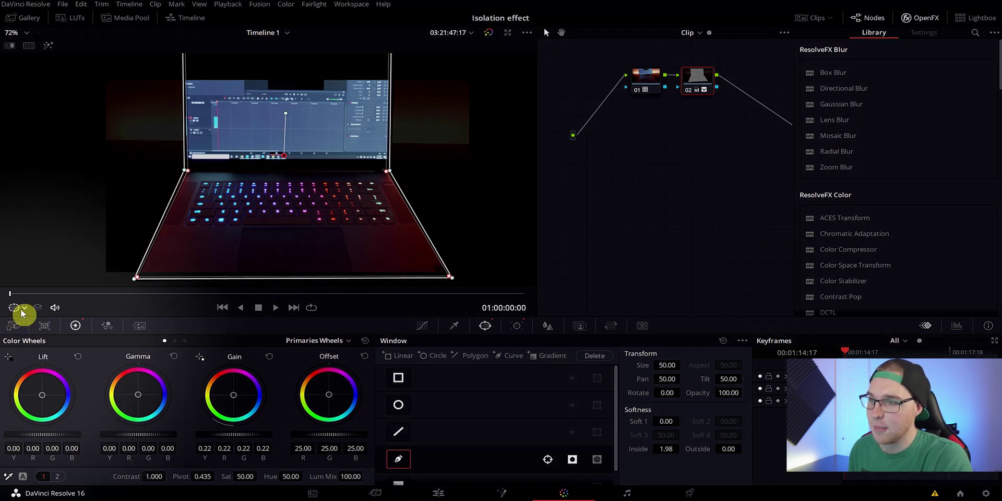
- Turn the viewer highlight Off and set the window's Soft 1, Inside and Outside softness
left_click(23, 308)
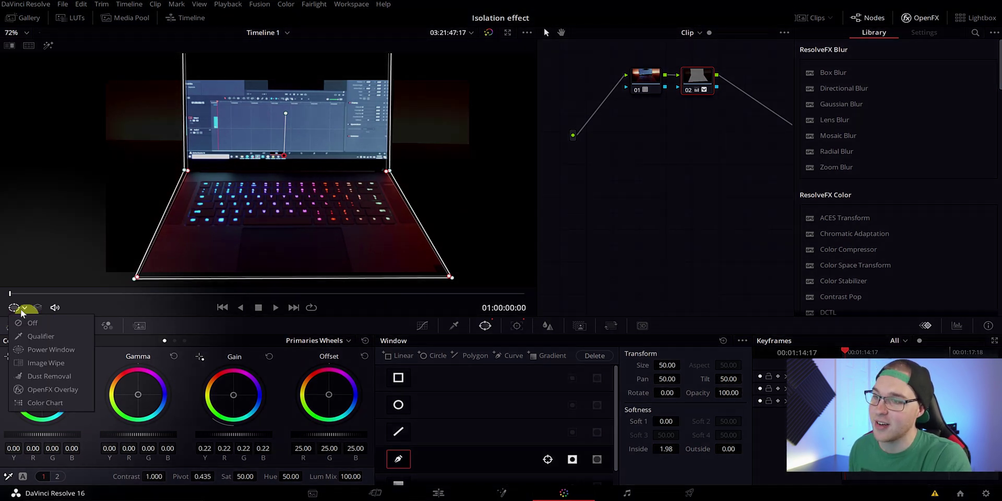
left_click(29, 323)
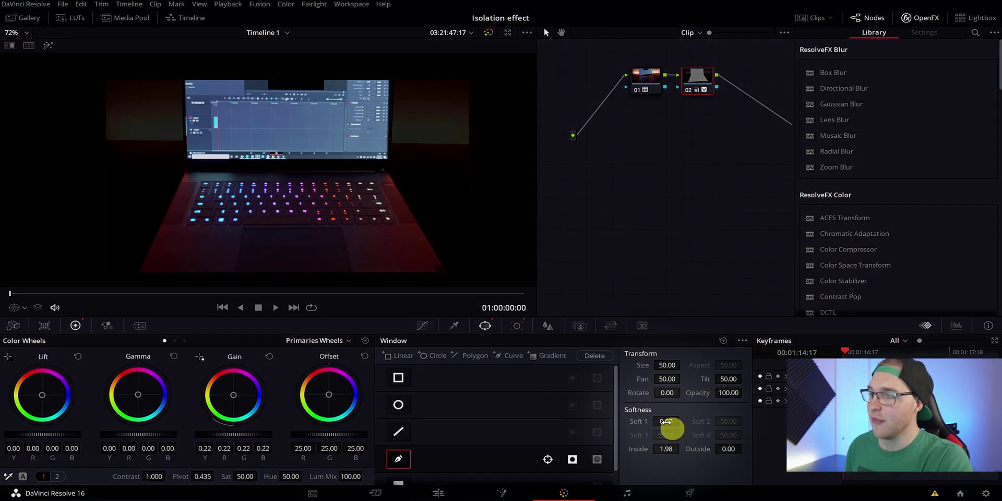
mouse_move(666, 422)
left_mouse_down()
mouse_move(698, 427)
mouse_move(618, 418)
mouse_move(698, 421)
mouse_move(659, 416)
left_mouse_up()
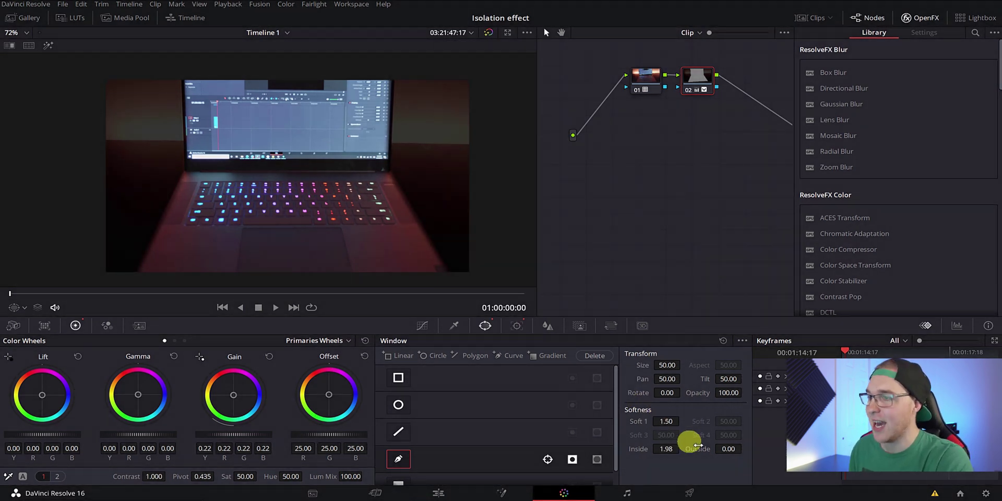
mouse_move(727, 454)
left_mouse_down()
mouse_move(757, 456)
mouse_move(617, 460)
mouse_move(730, 457)
left_mouse_up()
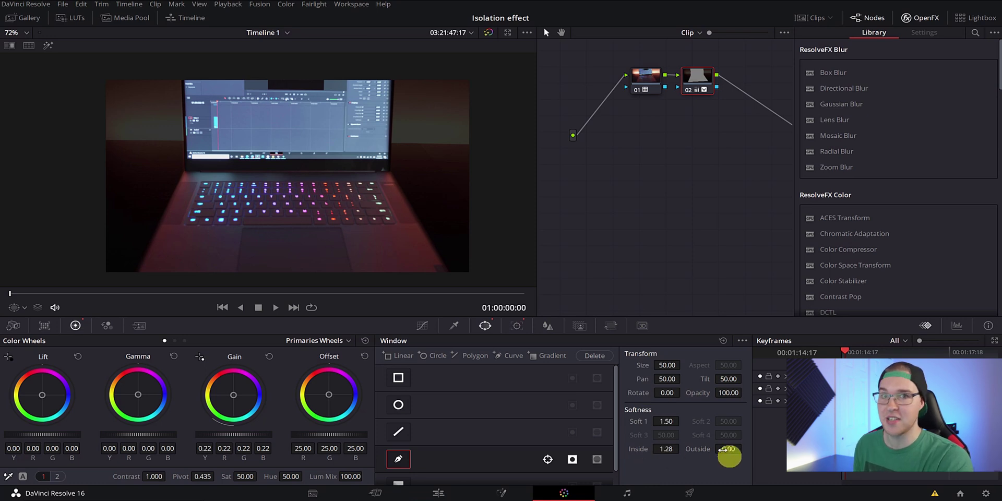
mouse_move(668, 421)
left_mouse_down()
mouse_move(696, 432)
mouse_move(679, 427)
left_mouse_up()
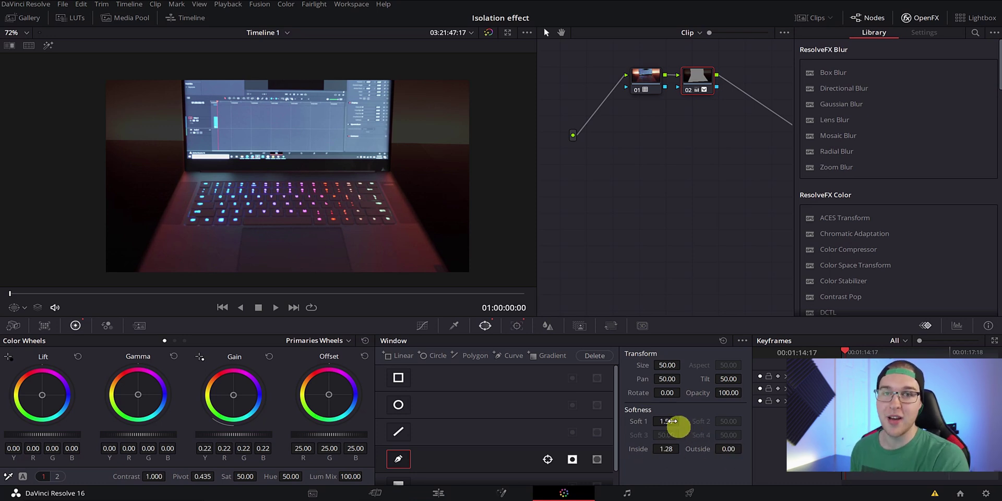
scroll(436, 210, "down", 3)
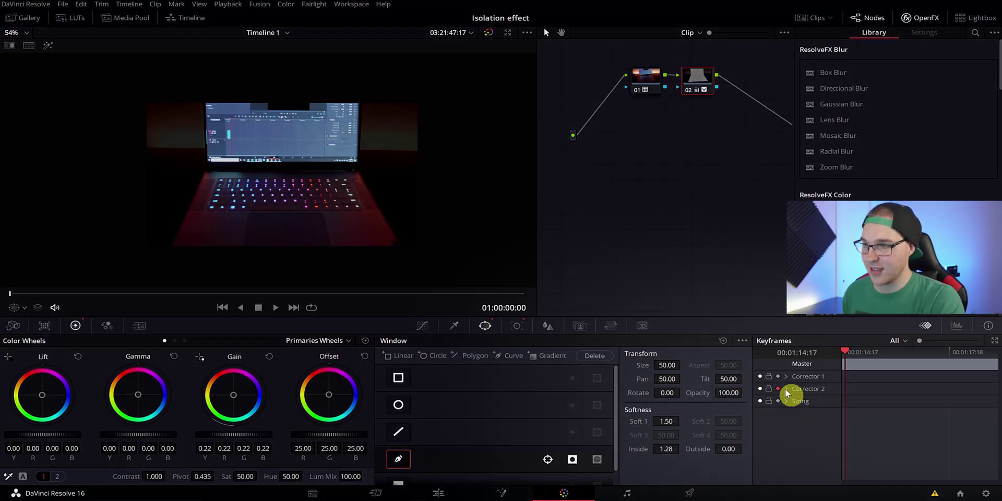
- Expand Corrector 2 in the Keyframes panel to reveal its individual keyframe tracks
left_click(786, 389)
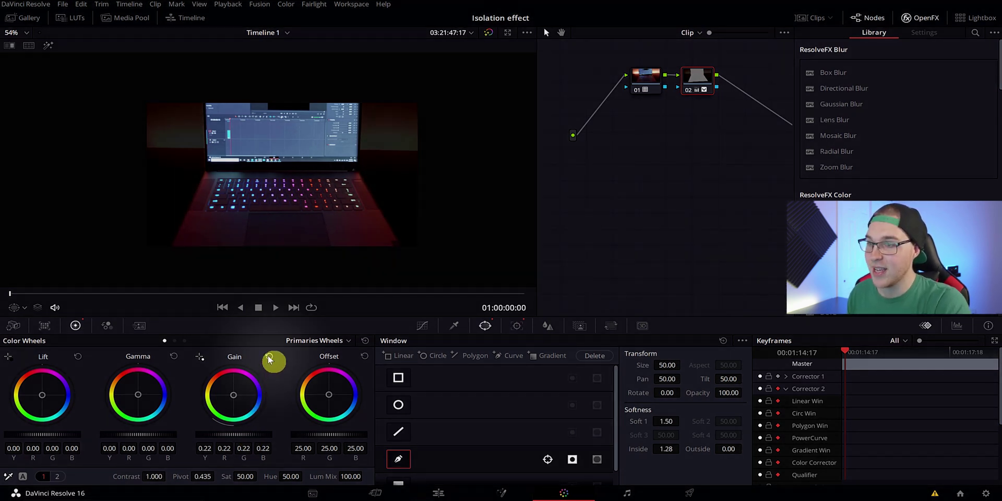
- Keyframe Gain at normal brightness, then at 01:00:07:01 set Outside softness 0.18 and Gain 0.23
left_click(269, 358)
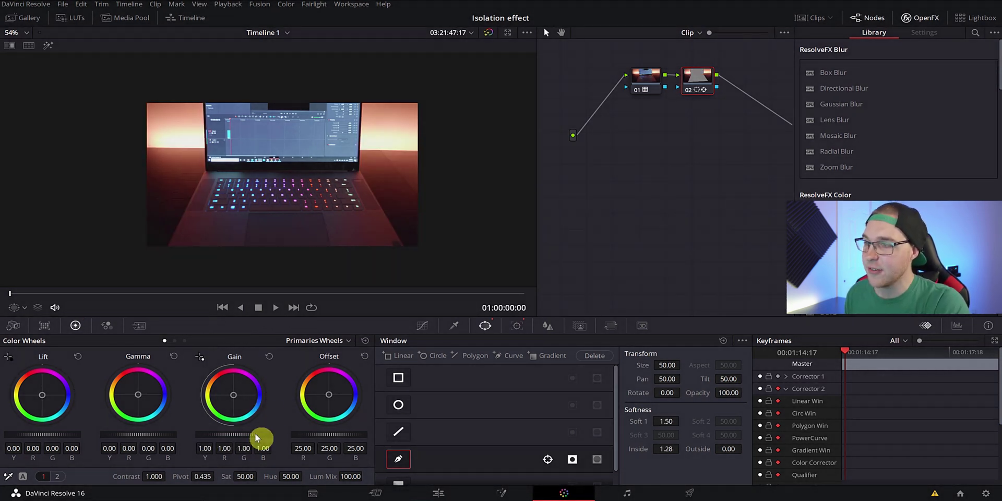
left_click_drag(258, 439, 252, 441)
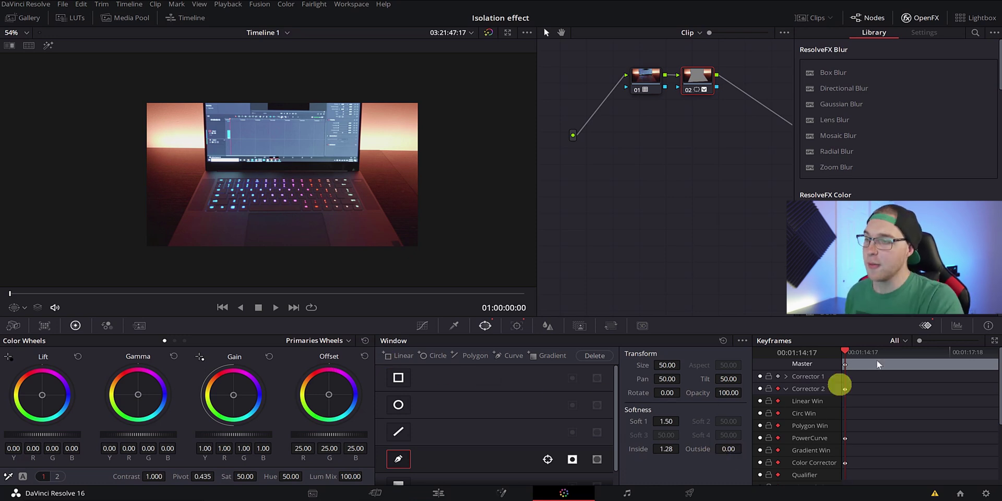
left_click_drag(888, 358, 960, 360)
left_click_drag(731, 449, 745, 449)
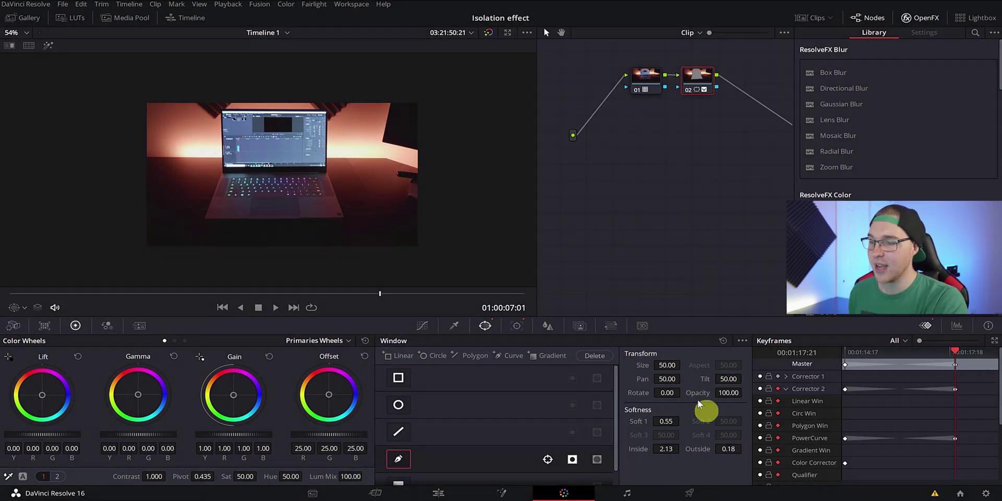
mouse_move(264, 435)
left_mouse_down()
mouse_move(245, 437)
mouse_move(282, 441)
mouse_move(253, 439)
left_mouse_up()
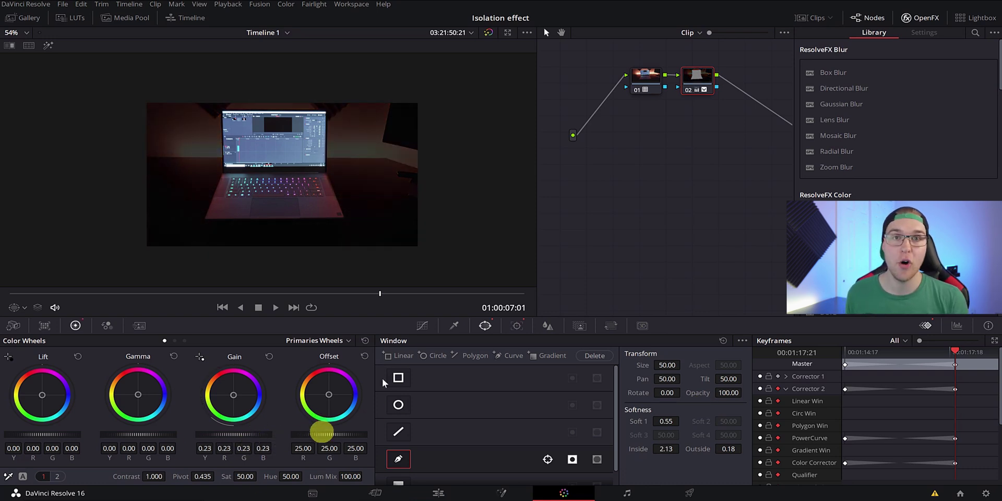